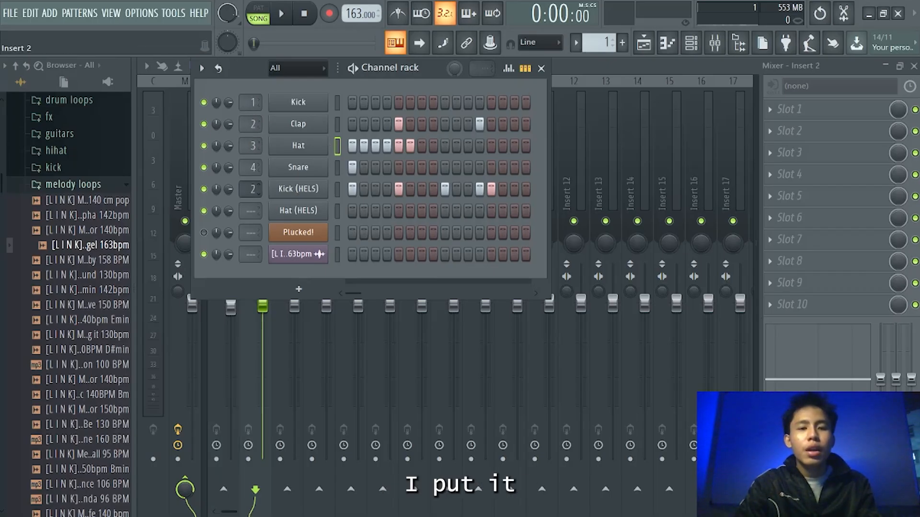
- Balance the drum channels by lowering the mixer faders of inserts 1 through 4 while the beat plays
click(541, 68)
key(space)
drag(235, 324, 236, 345)
drag(267, 305, 298, 331)
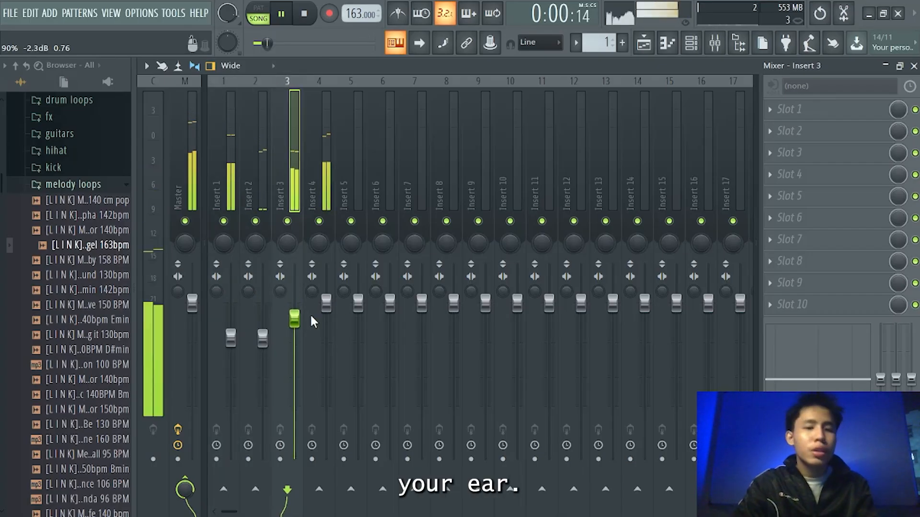
drag(333, 304, 334, 344)
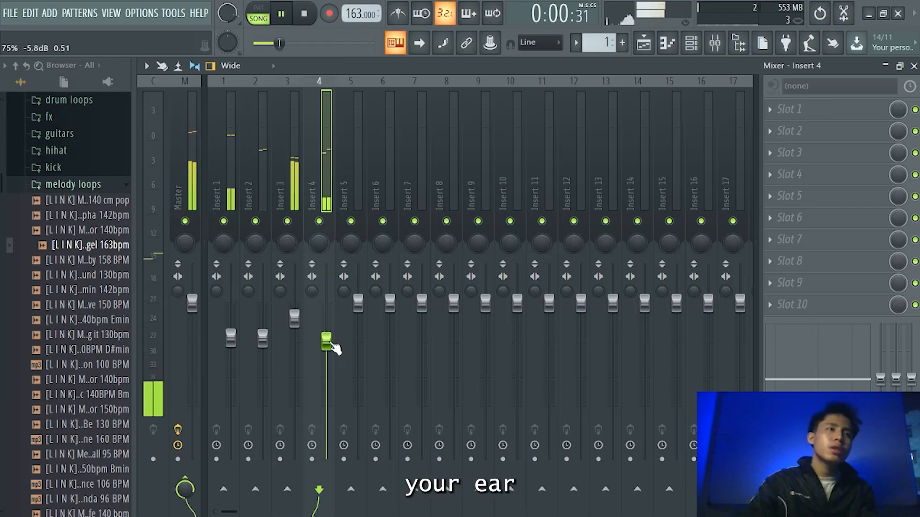
drag(334, 344, 301, 332)
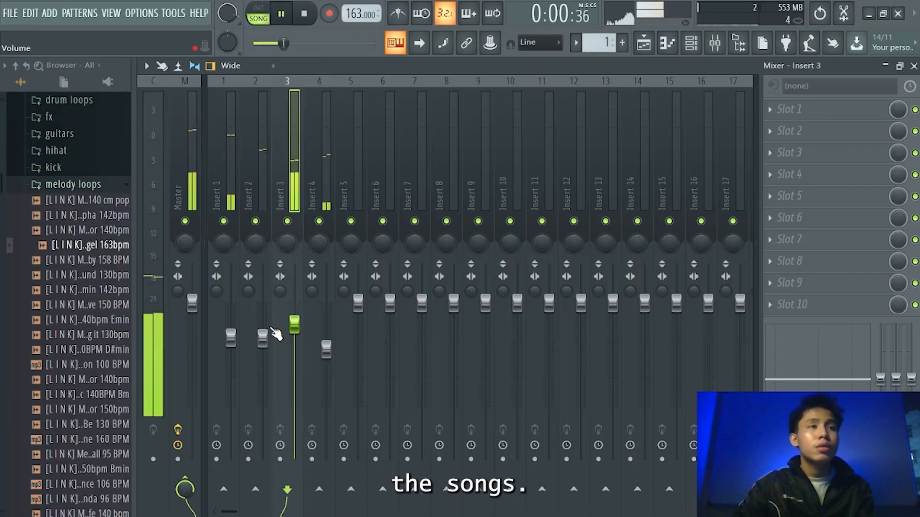
- Open the Playlist arrangement and play back Pattern 1 on Track 1
key(space)
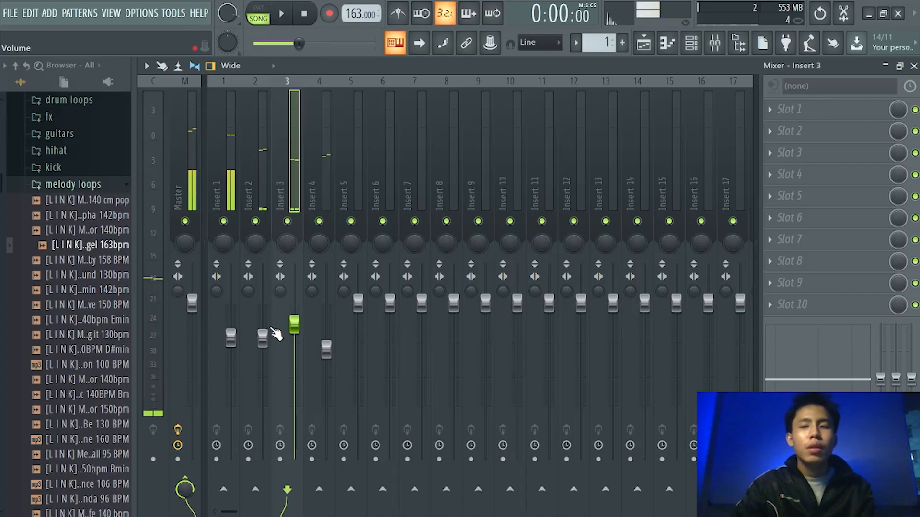
click(655, 46)
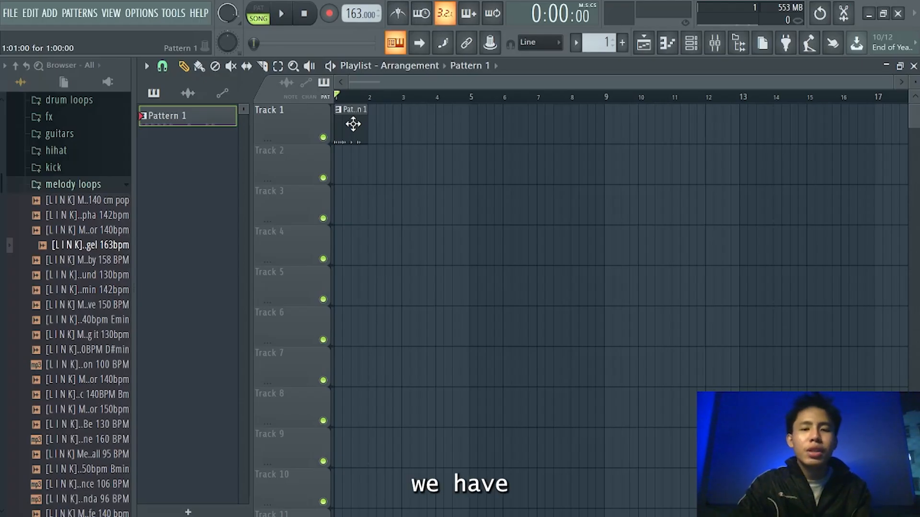
key(space)
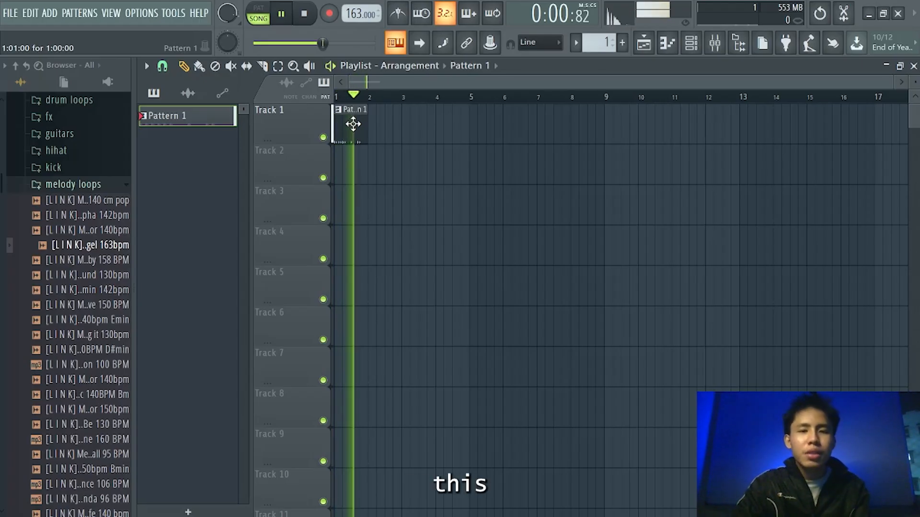
key(space)
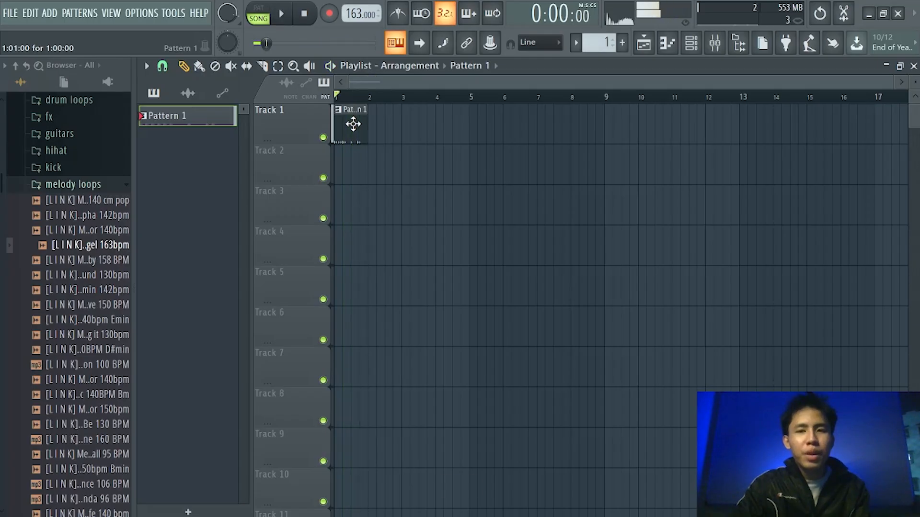
- Place a second Pattern 1 clip directly after the first one on Track 1
click(366, 95)
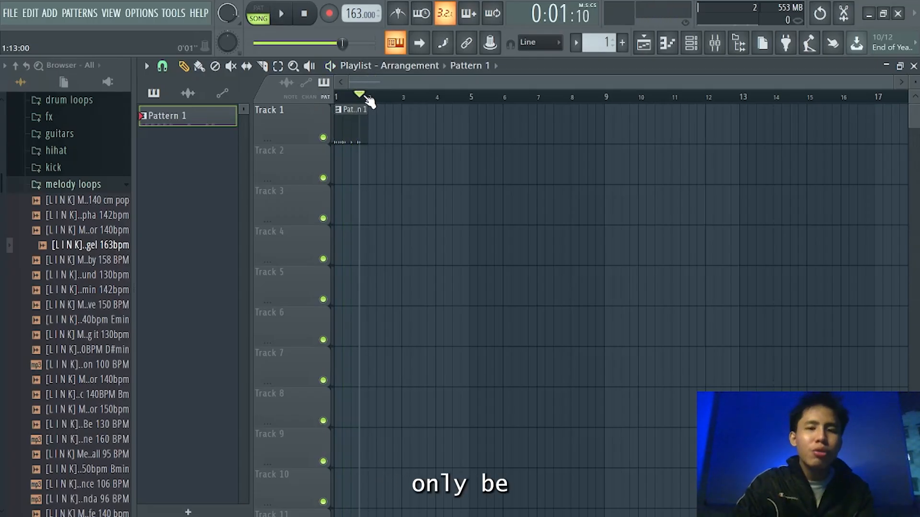
click(373, 95)
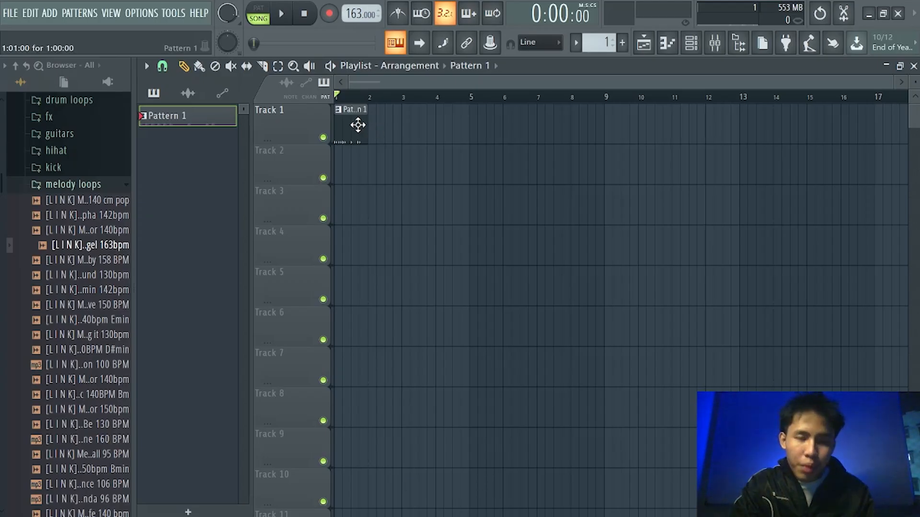
click(376, 127)
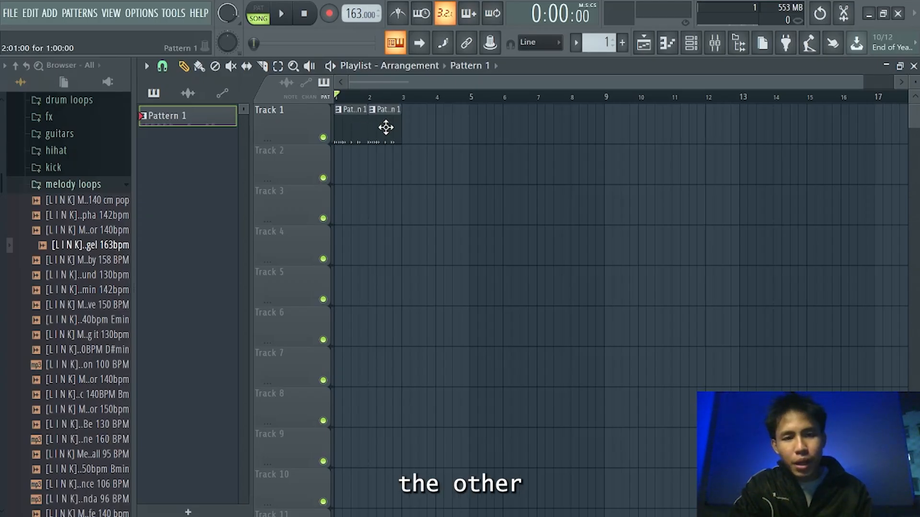
- Select both Pattern 1 clips, duplicate them repeatedly along Track 1, and play the arrangement
drag(382, 143, 337, 139)
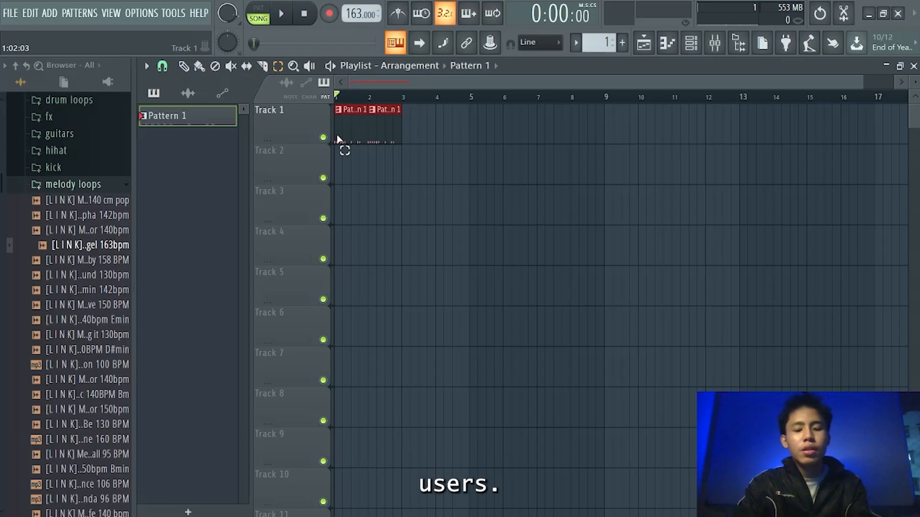
key(ctrl+b)
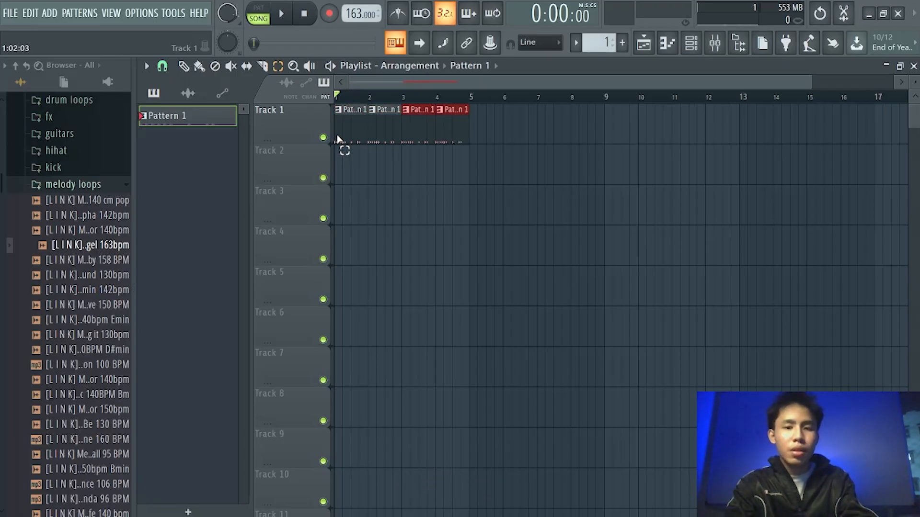
key(ctrl+b)
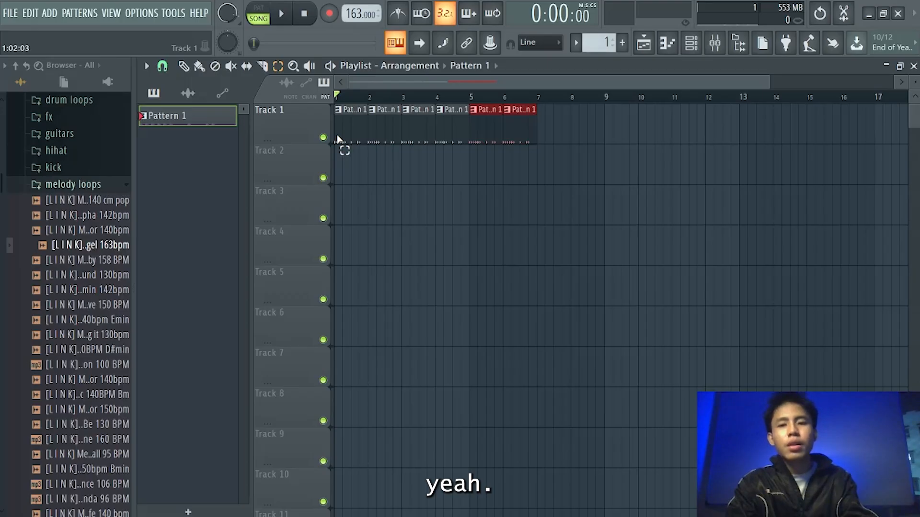
key(ctrl+b)
key(ctrl+b)
key(ctrl+b)
key(ctrl+b)
key(ctrl+b)
key(ctrl+b)
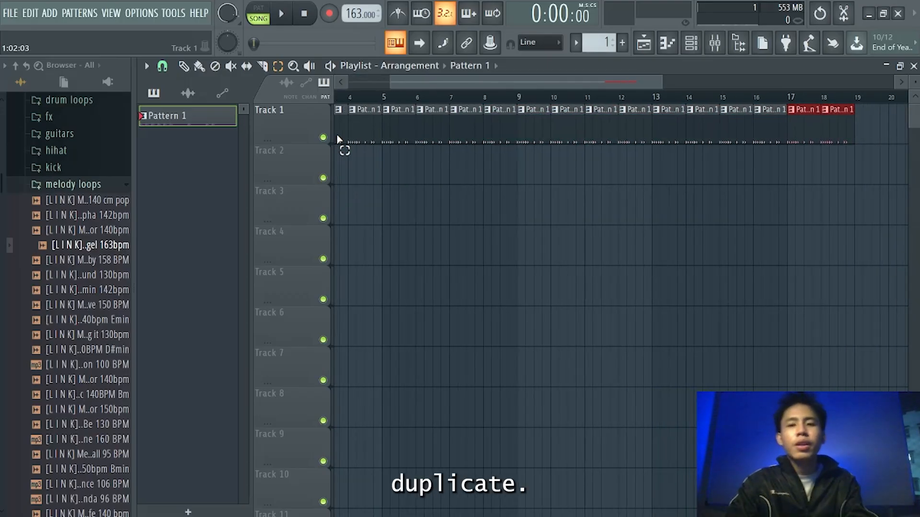
drag(391, 81, 375, 85)
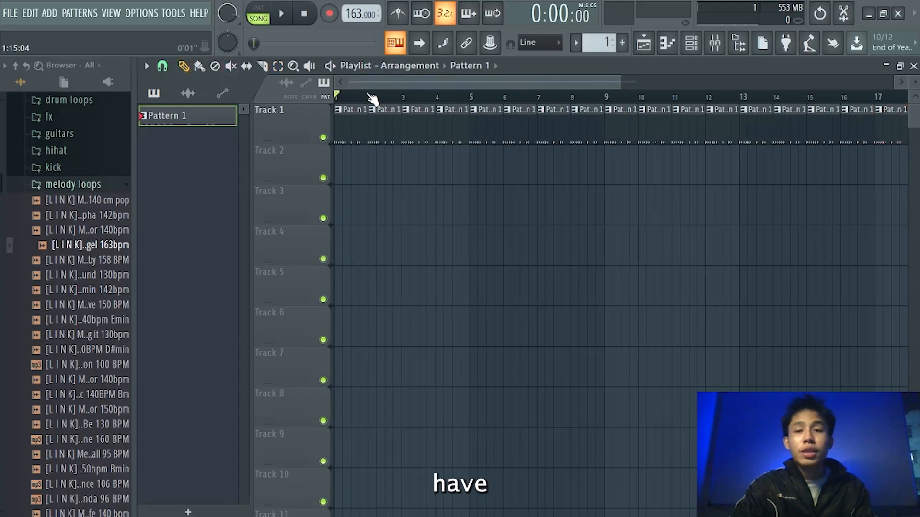
key(space)
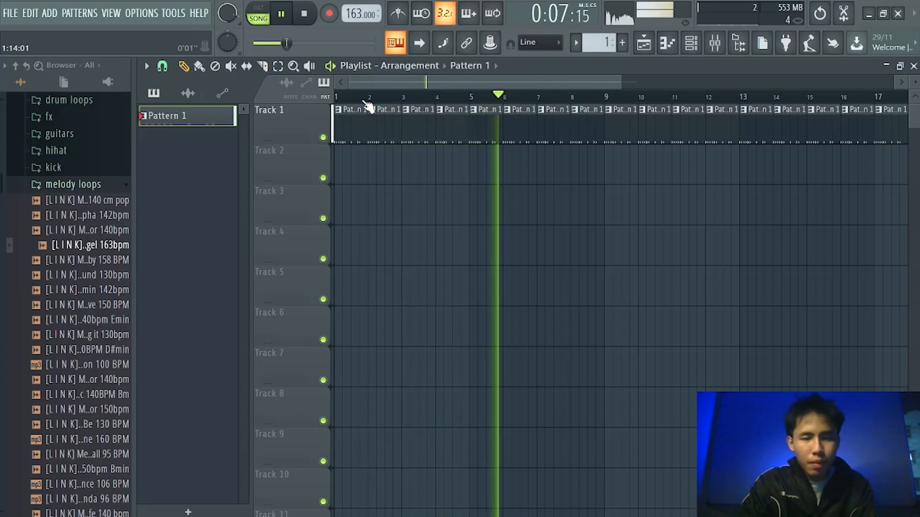
key(space)
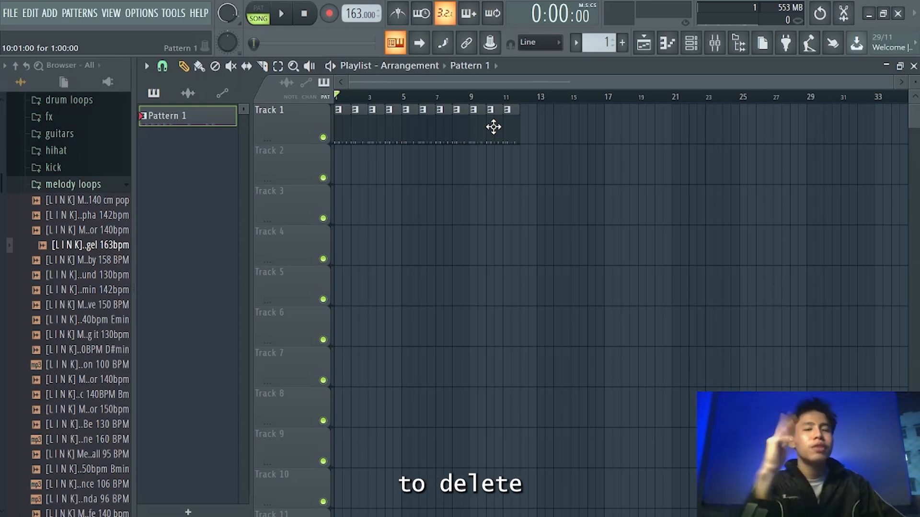
- Delete the duplicated Pattern 1 clips so only the first two remain on Track 1
right_click(516, 128)
right_click(492, 129)
right_click(483, 129)
right_click(445, 132)
right_click(427, 135)
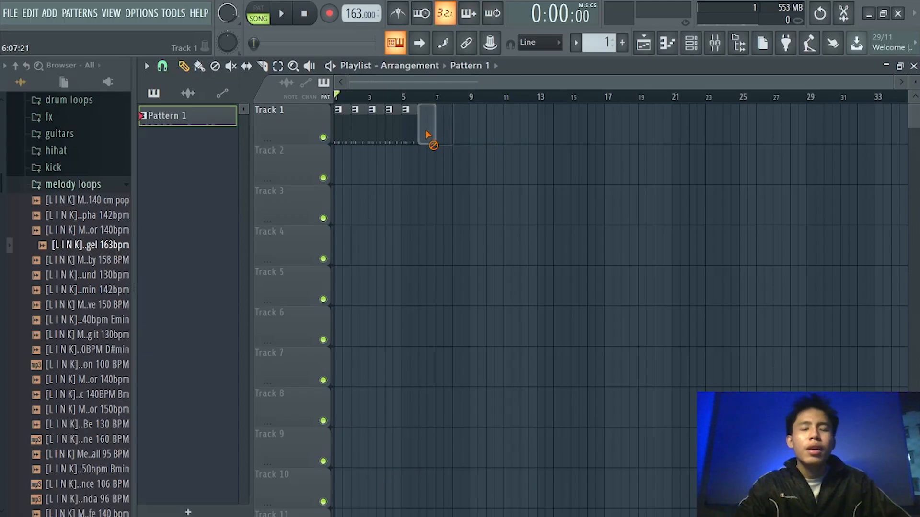
right_click(410, 137)
right_click(392, 138)
right_click(376, 142)
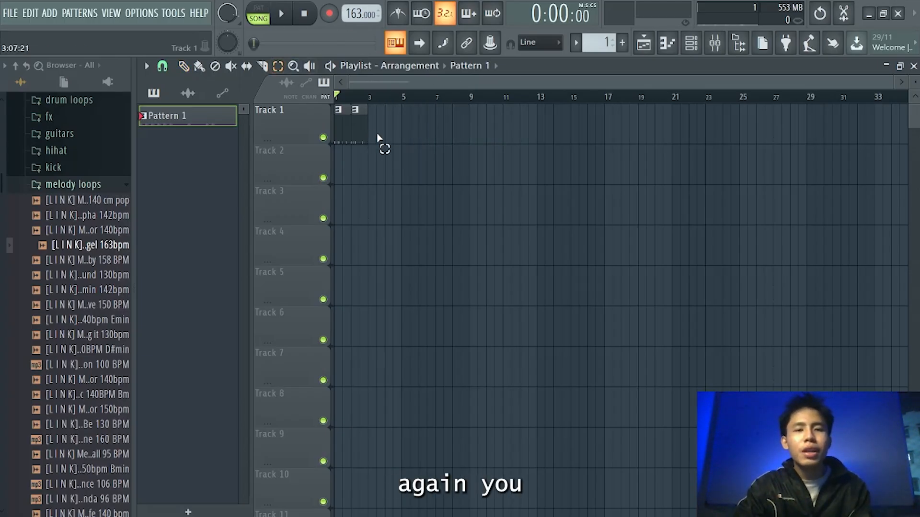
- Select the two Pattern 1 clips and duplicate them five times along Track 1
drag(345, 134, 346, 134)
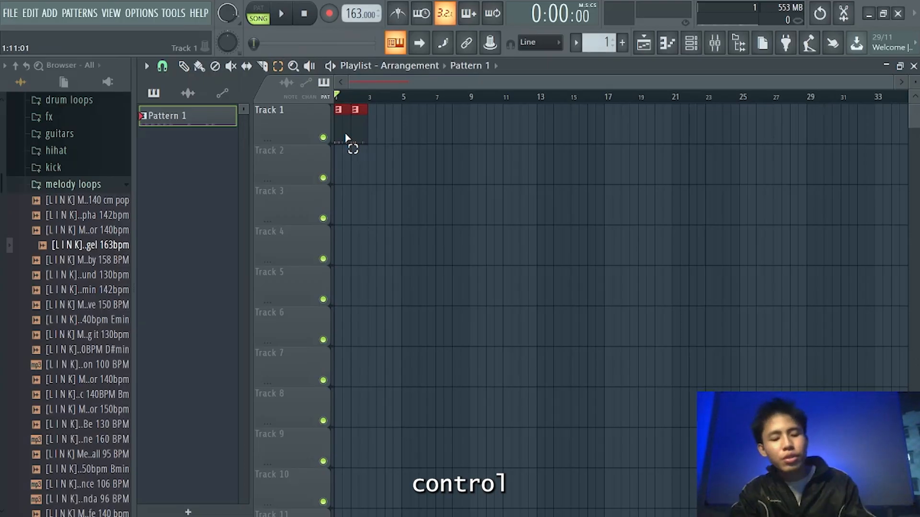
key(ctrl+b)
key(ctrl+b)
key(ctrl+b)
key(ctrl+b)
key(ctrl+b)
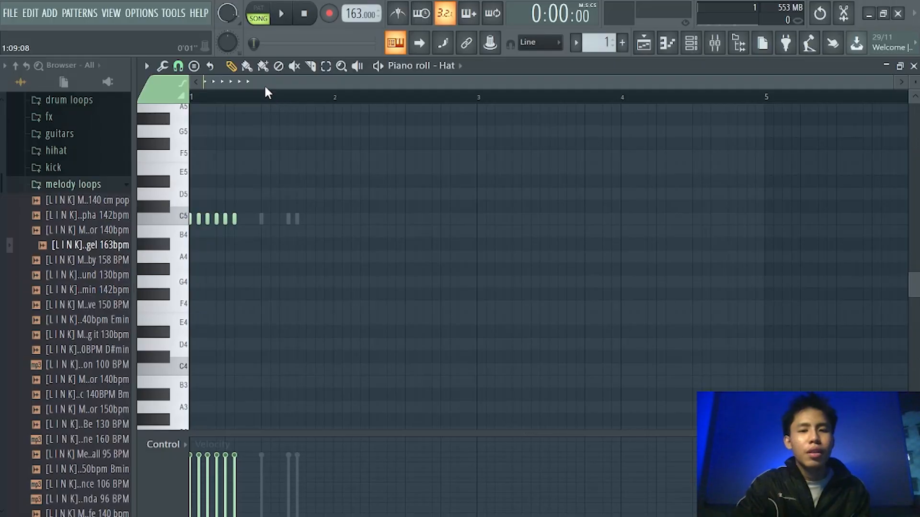
- Fill every second step of the Hat channel in the Channel rack
click(691, 43)
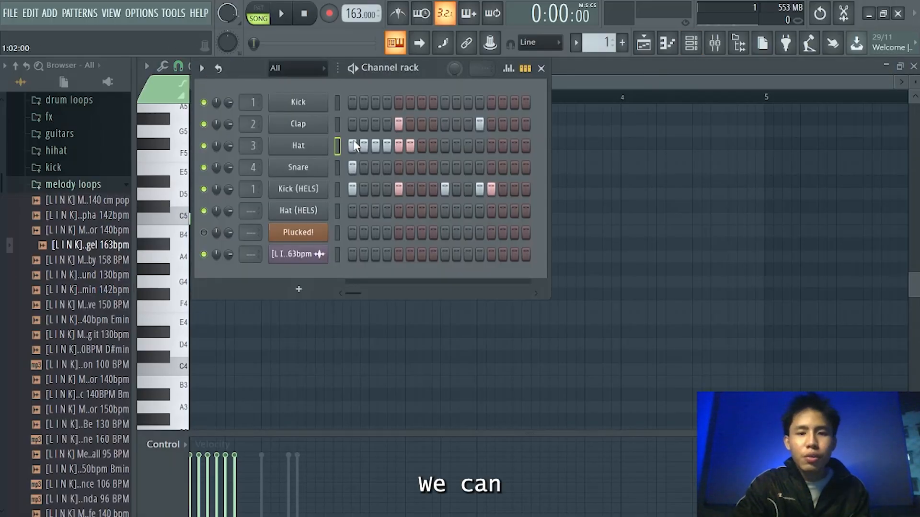
right_click(313, 153)
click(475, 184)
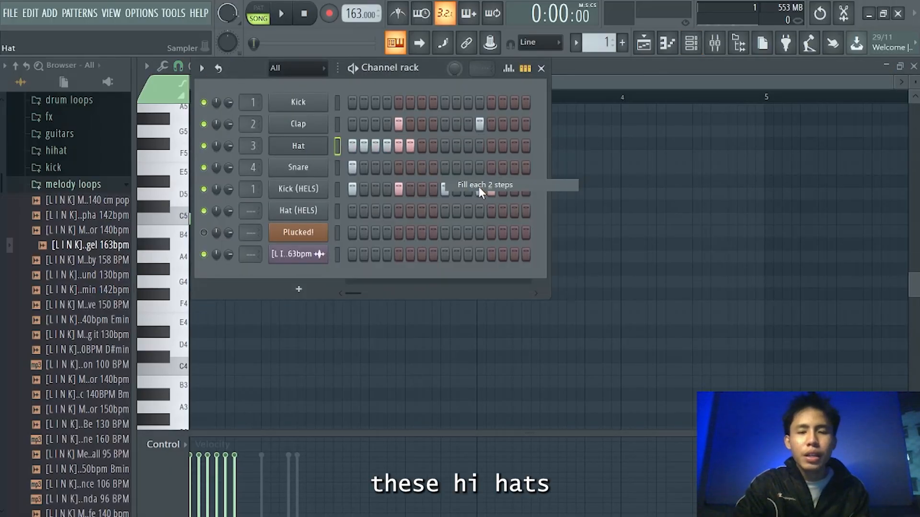
click(542, 69)
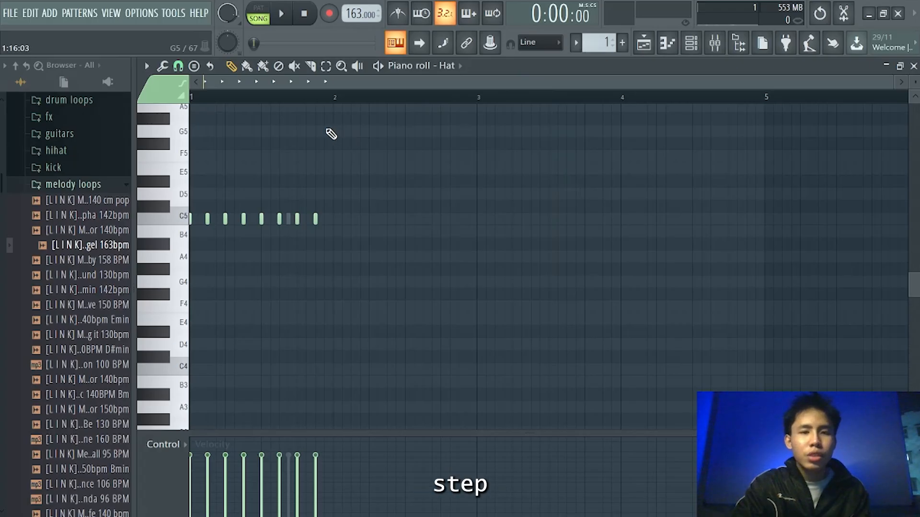
- Switch playback to pattern mode and audition the hi-hat pattern in the piano roll
click(267, 11)
click(281, 14)
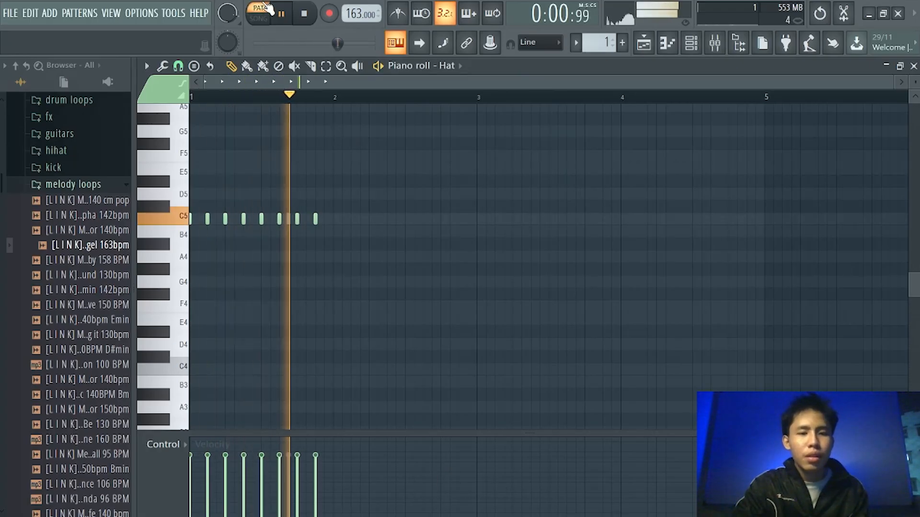
scroll(186, 220, up, 2)
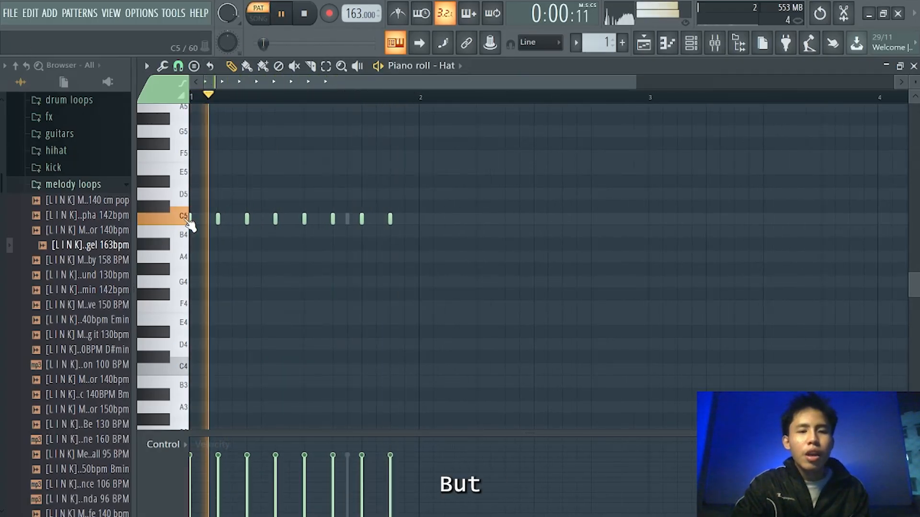
key(space)
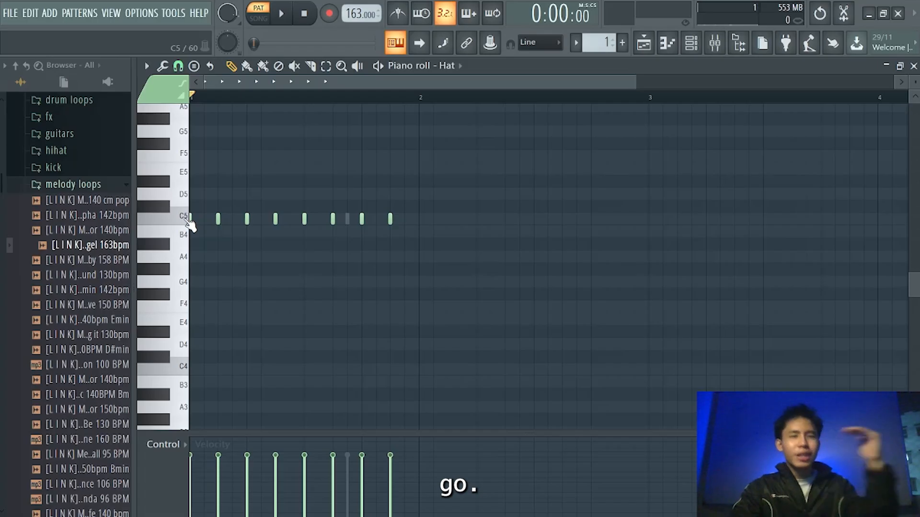
- Delete the second hi-hat note and lengthen the first C5 note to about a quarter bar
right_click(218, 219)
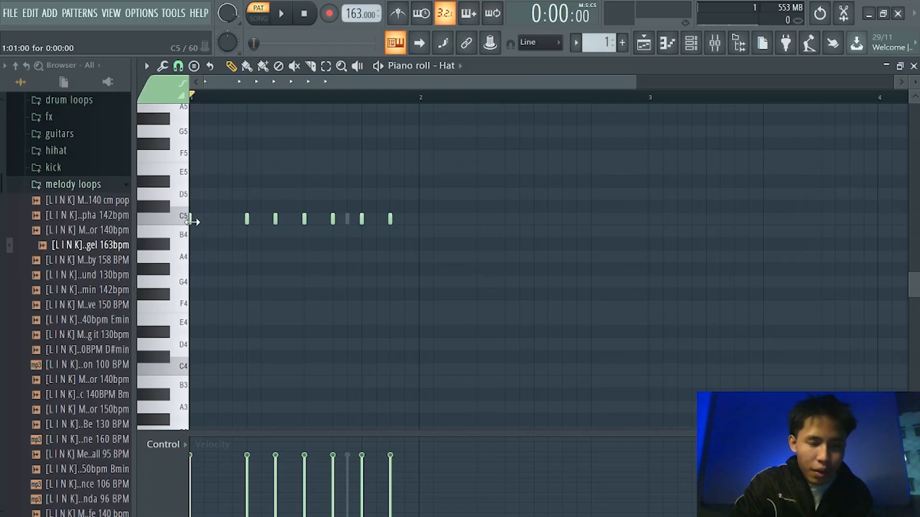
drag(218, 219, 243, 217)
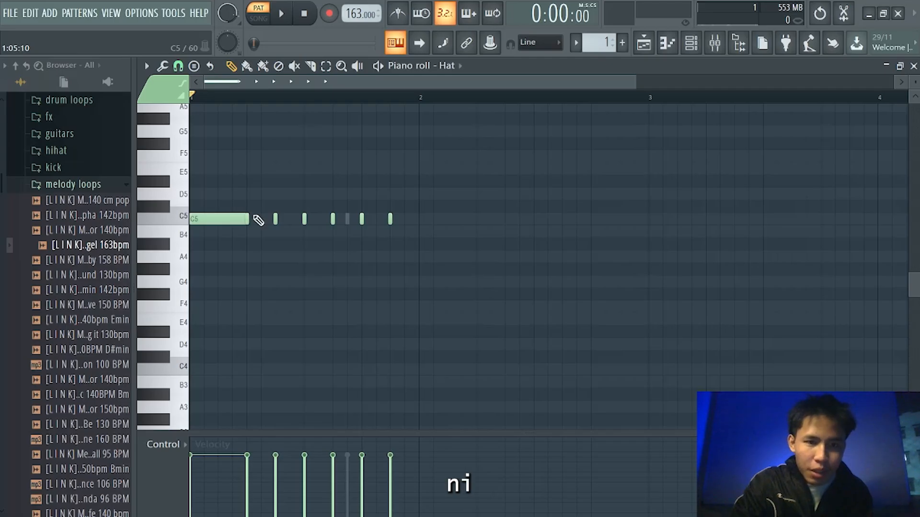
- Arpeggiate the long C5 hi-hat note into a roll, adjusting the time multiplier, and accept it
drag(226, 182, 207, 253)
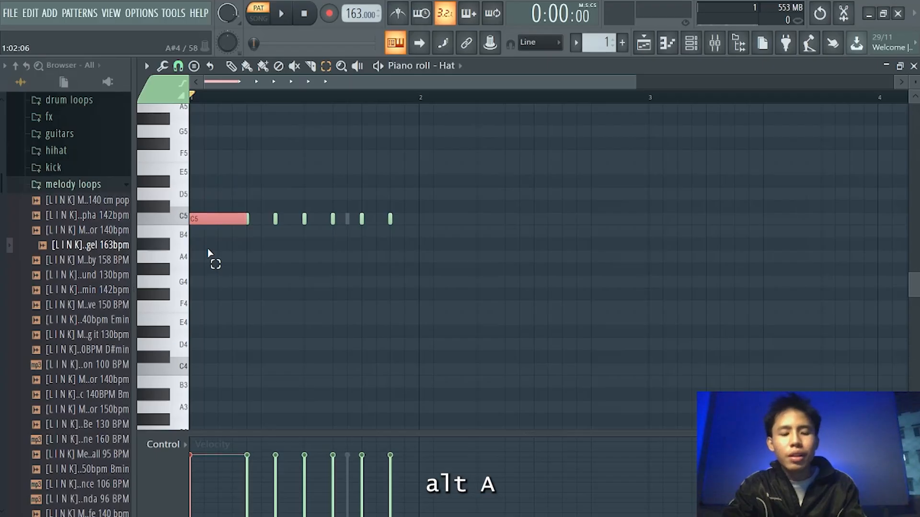
key(alt+a)
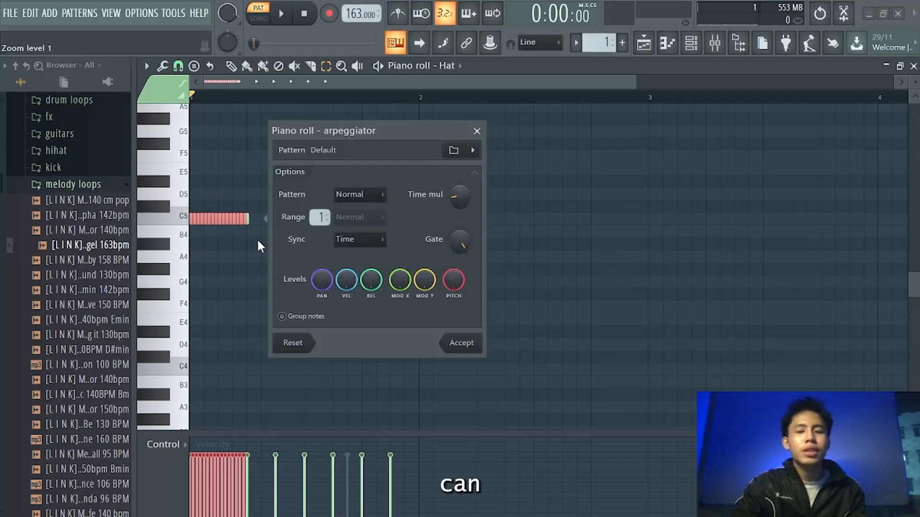
mouse_move(460, 197)
mouse_down()
mouse_move(459, 165)
mouse_move(459, 199)
mouse_move(460, 192)
mouse_up()
key(space)
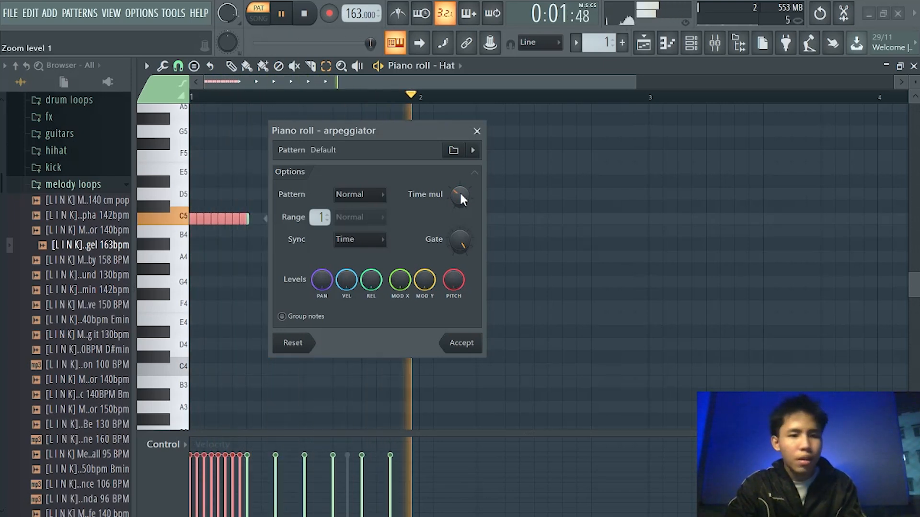
click(469, 345)
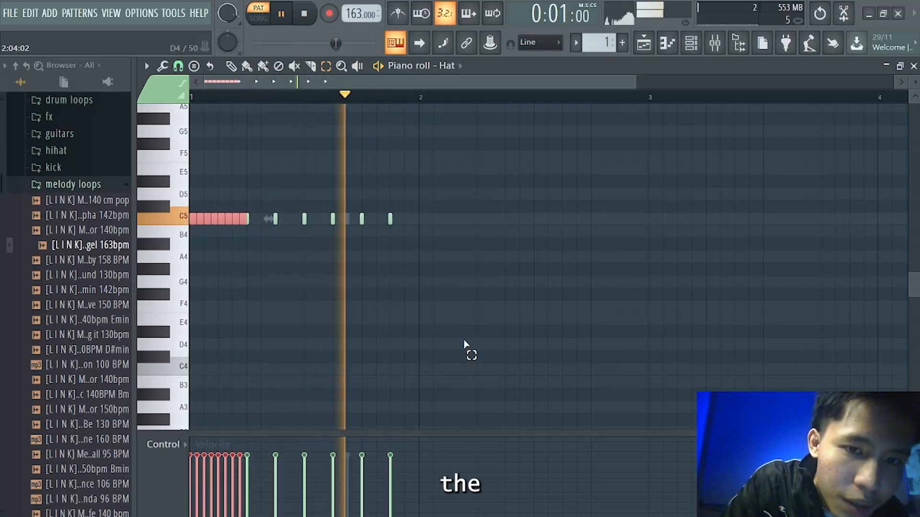
key(space)
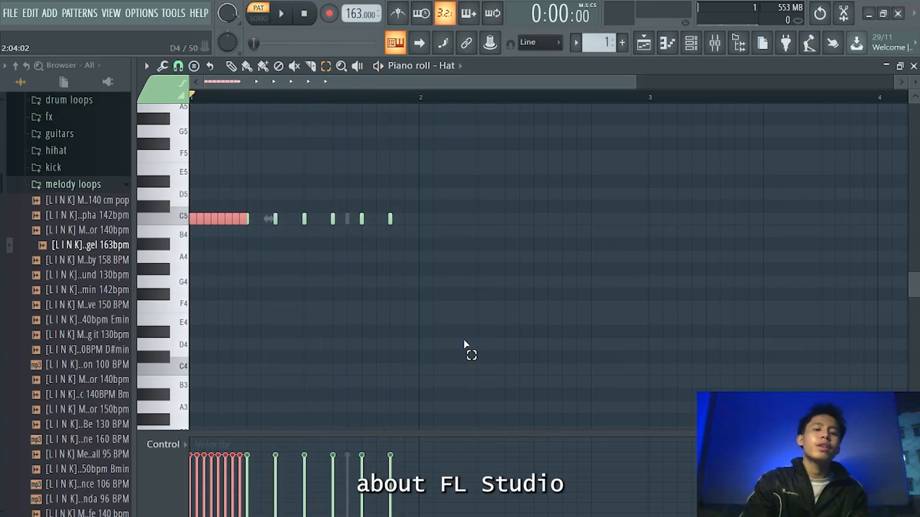